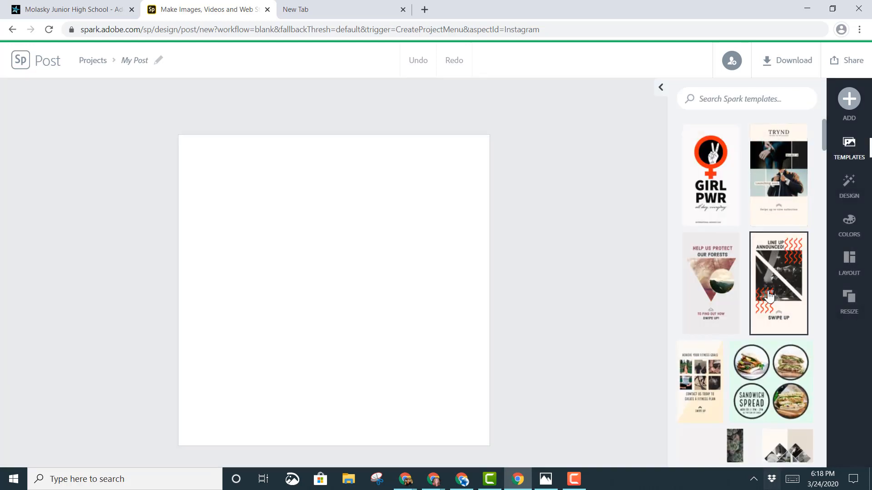
- Browse the available post templates and layout options for the blank post
scroll(762, 311, down, 5)
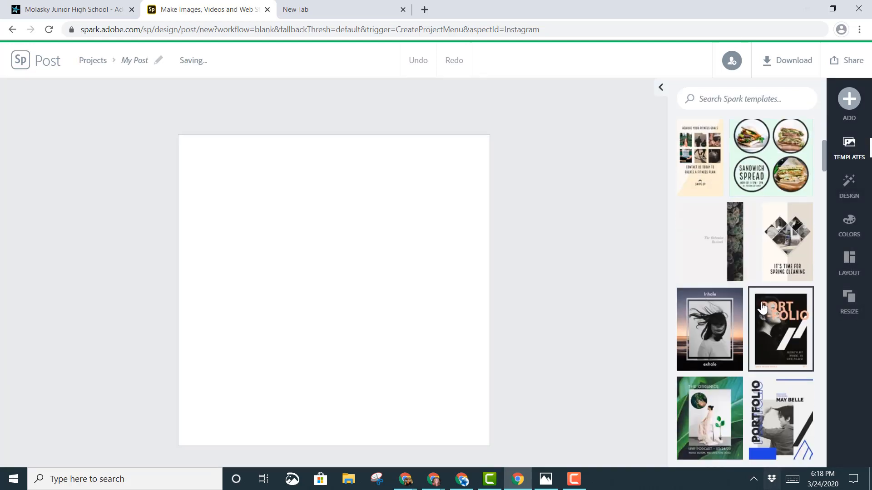
scroll(762, 308, down, 3)
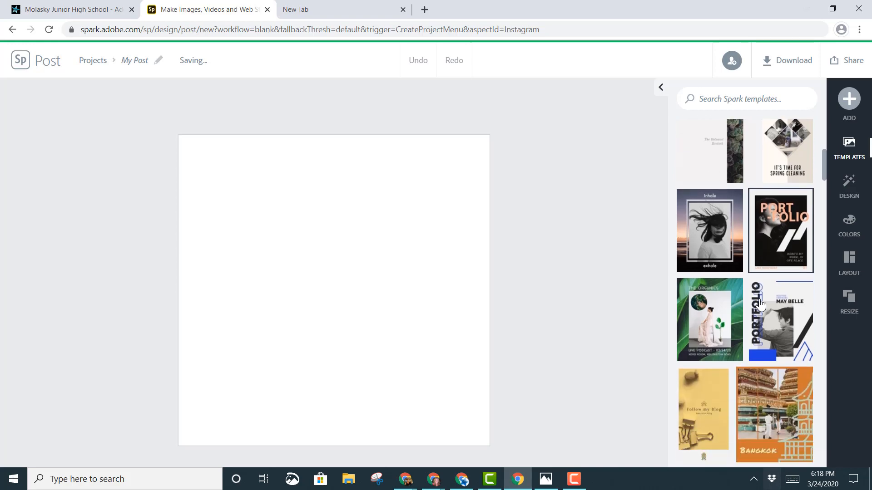
scroll(756, 295, up, 4)
scroll(756, 295, up, 4)
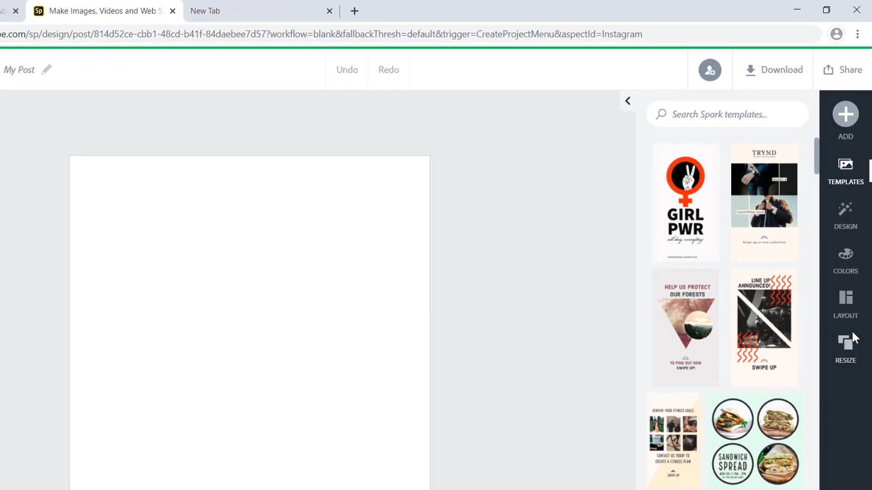
click(853, 307)
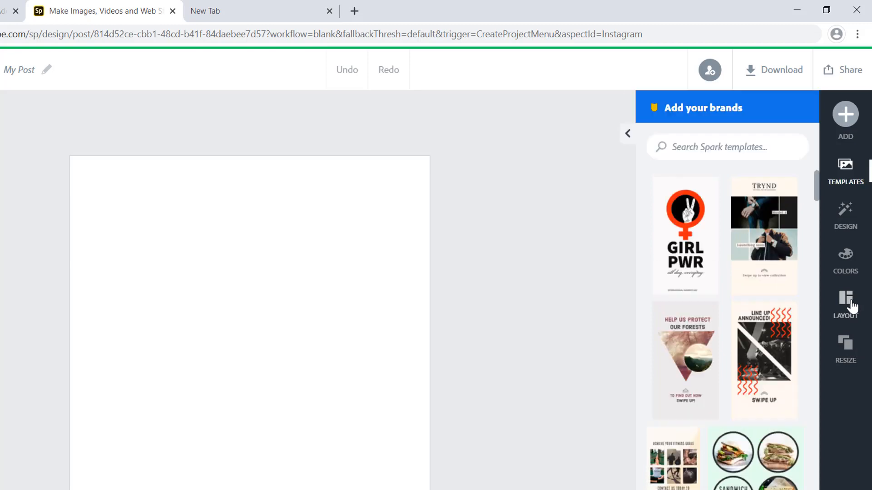
scroll(753, 368, down, 3)
scroll(754, 366, down, 5)
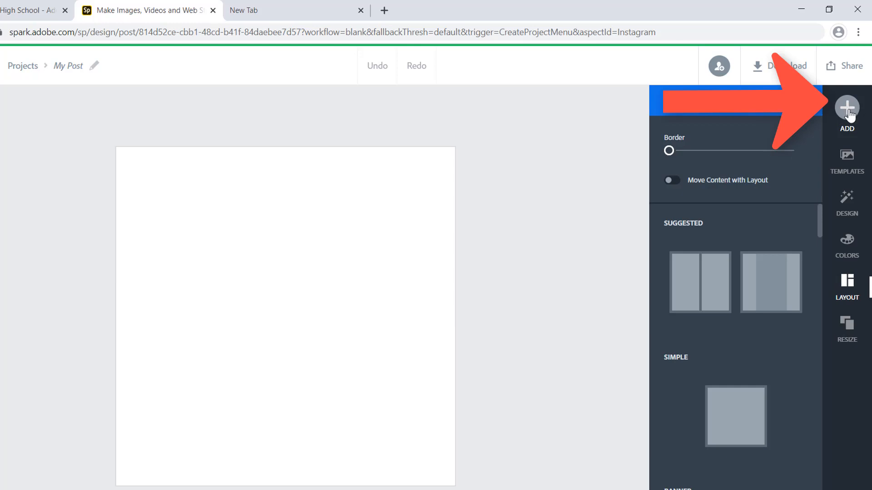
- Search the free photos for "running screaming" with Pixabay as the image source
click(847, 109)
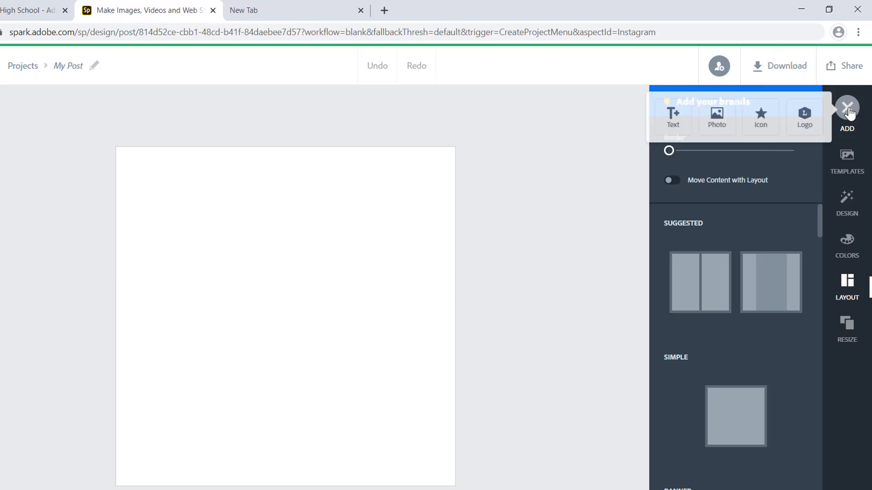
click(714, 117)
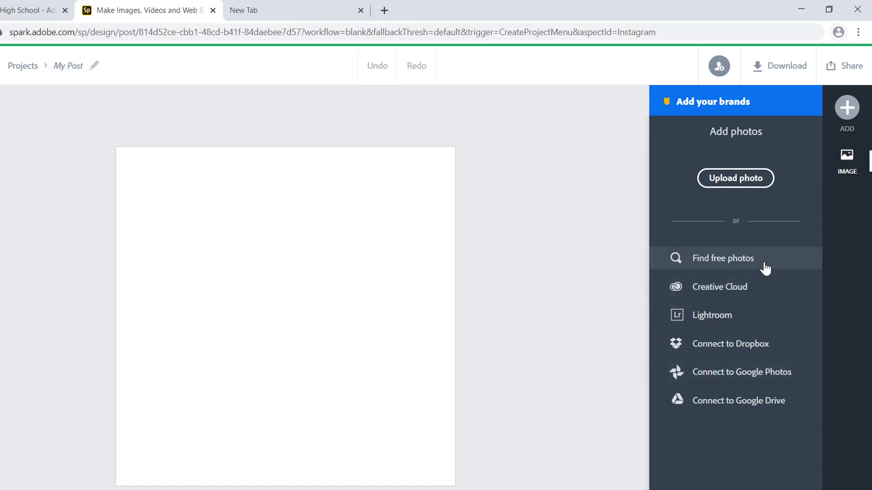
click(738, 259)
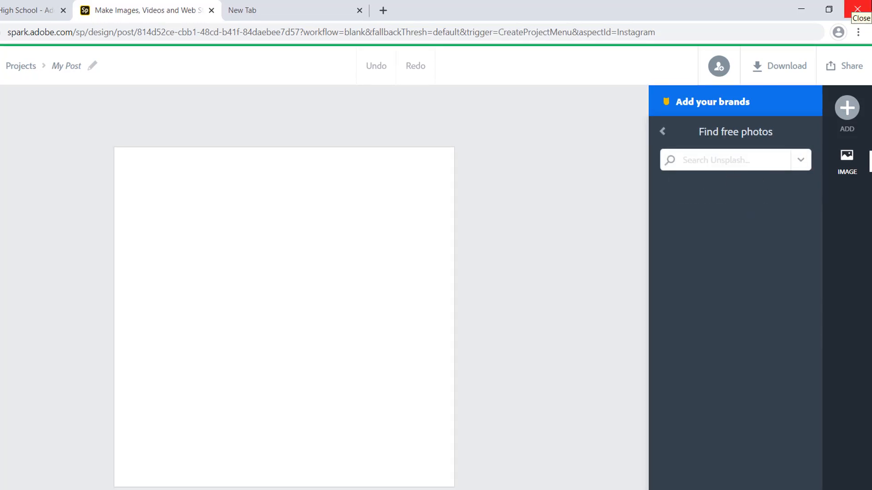
text(ru)
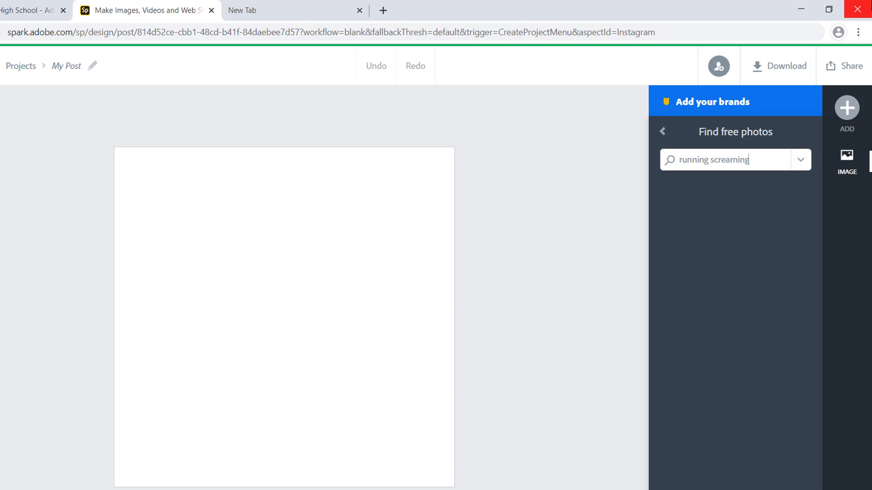
text(nning screaming)
key(Return)
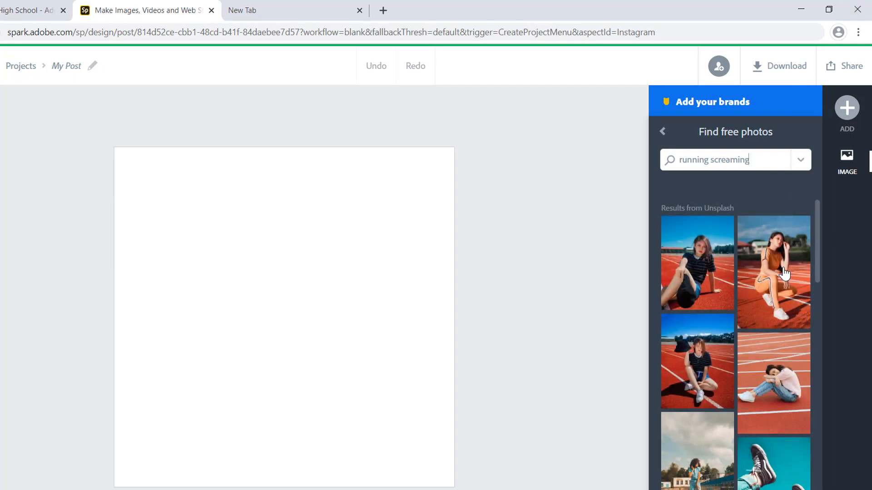
click(801, 161)
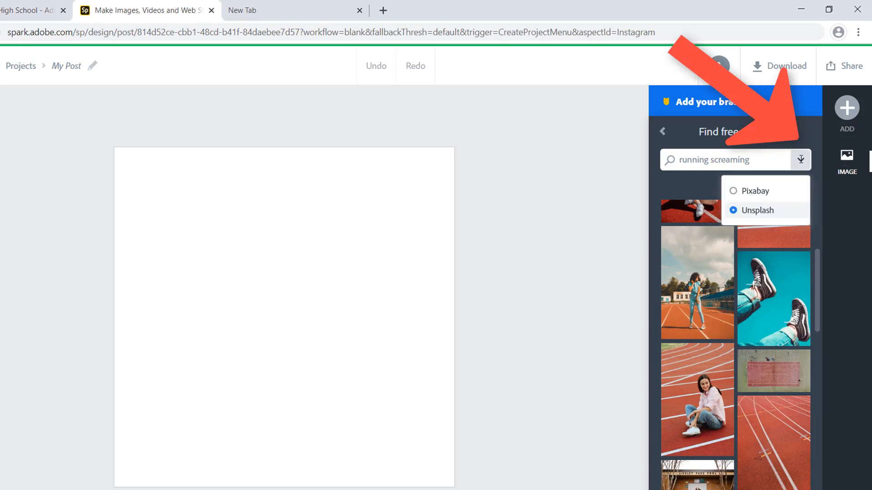
click(778, 193)
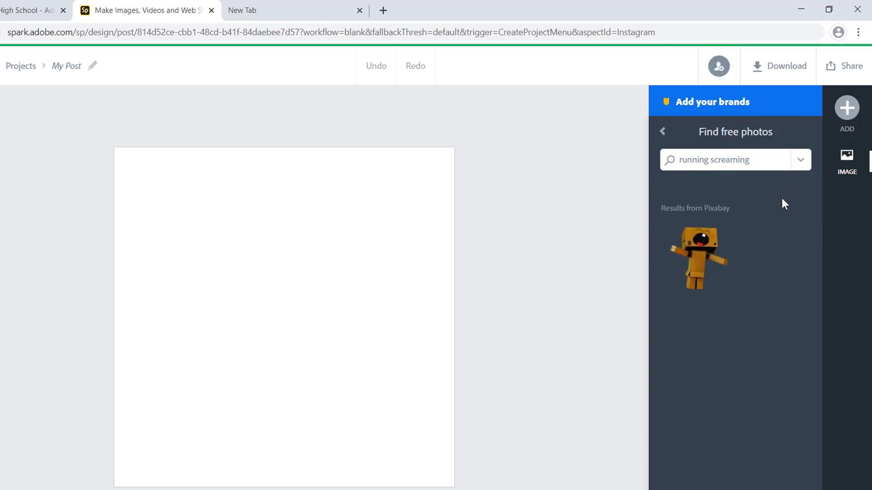
- Add the screaming cardboard box figure as a freely movable photo and place it upright in the upper-left part of the canvas
click(702, 255)
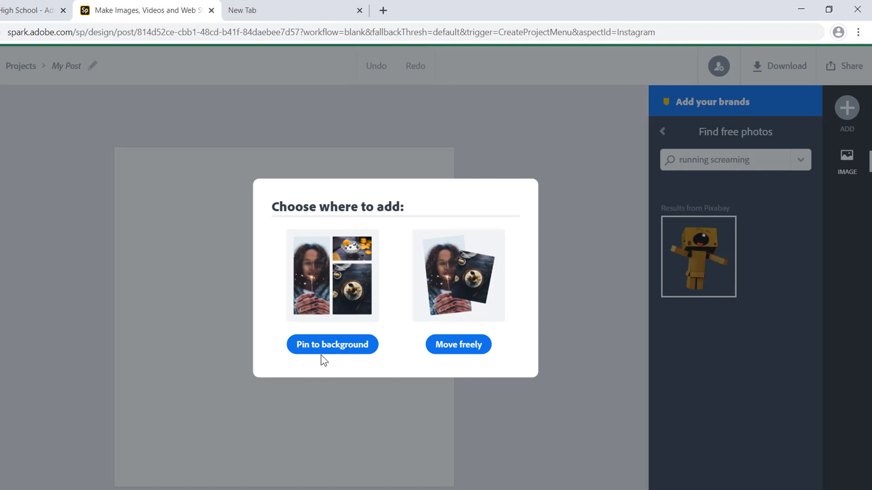
click(471, 347)
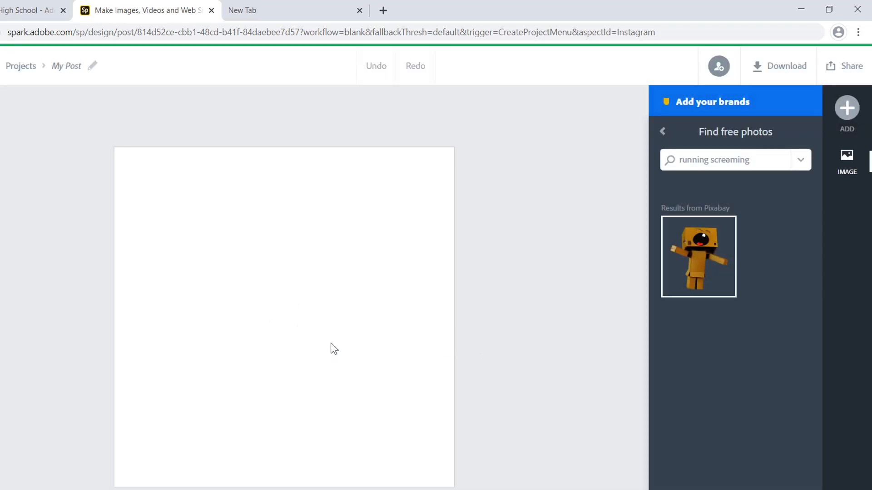
drag(302, 320, 214, 224)
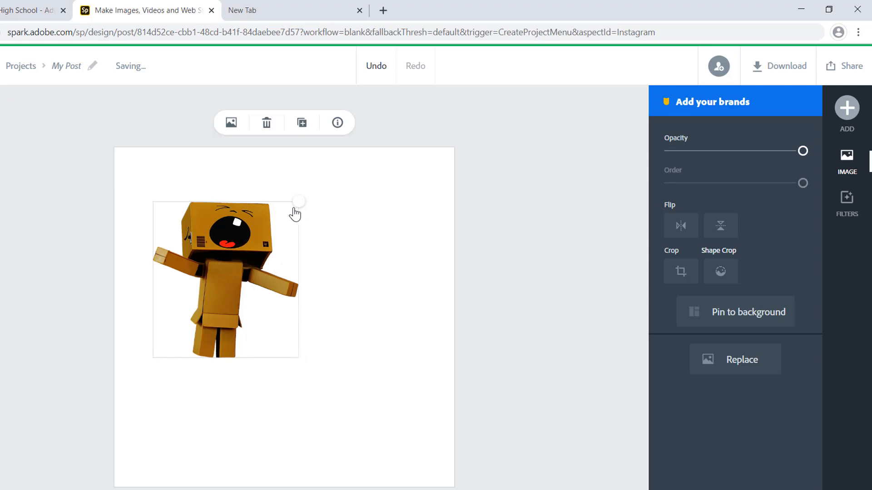
mouse_move(297, 203)
mouse_down()
mouse_move(241, 270)
mouse_move(299, 200)
mouse_up()
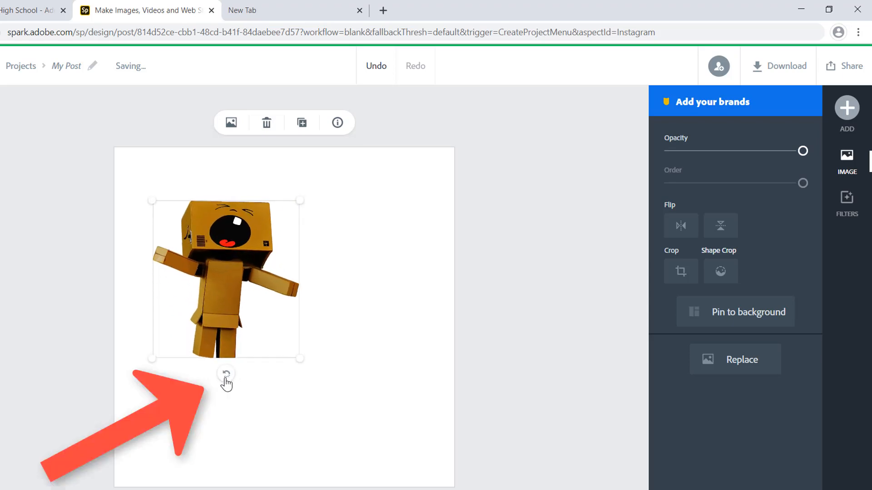
mouse_move(228, 383)
mouse_down()
mouse_move(279, 359)
mouse_move(226, 372)
mouse_up()
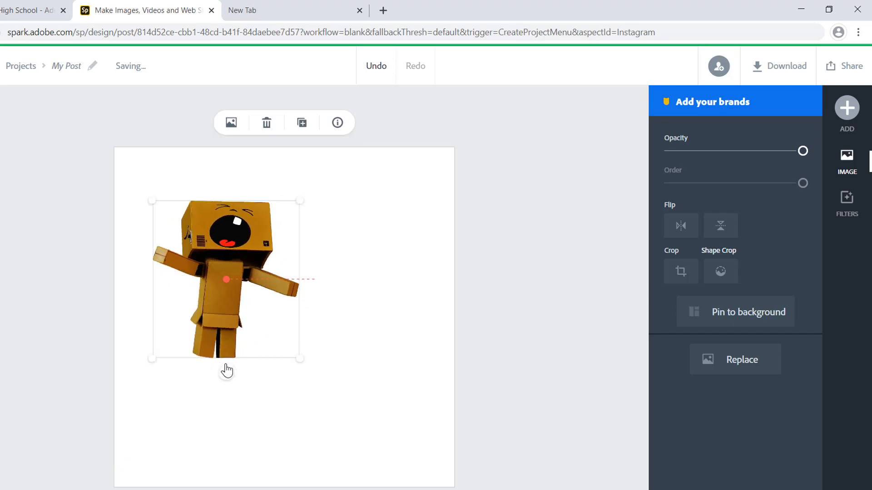
- Search the free photos for "classroom" to add a second photo
click(849, 110)
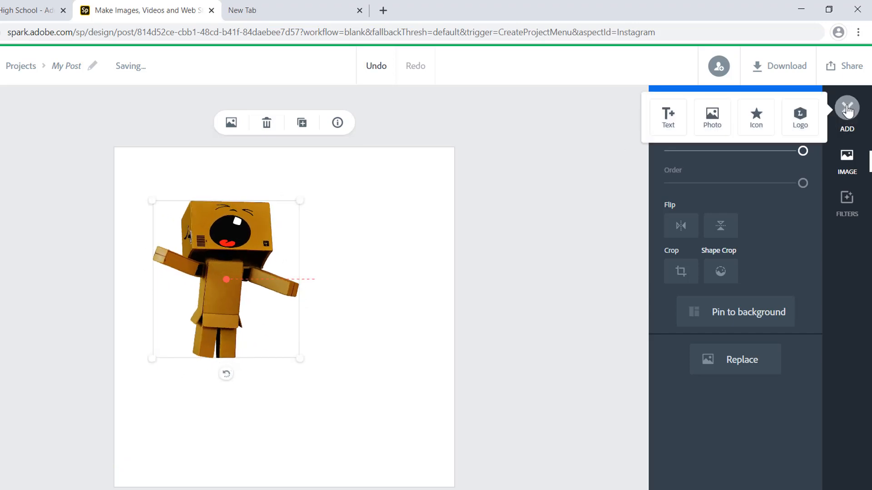
click(719, 120)
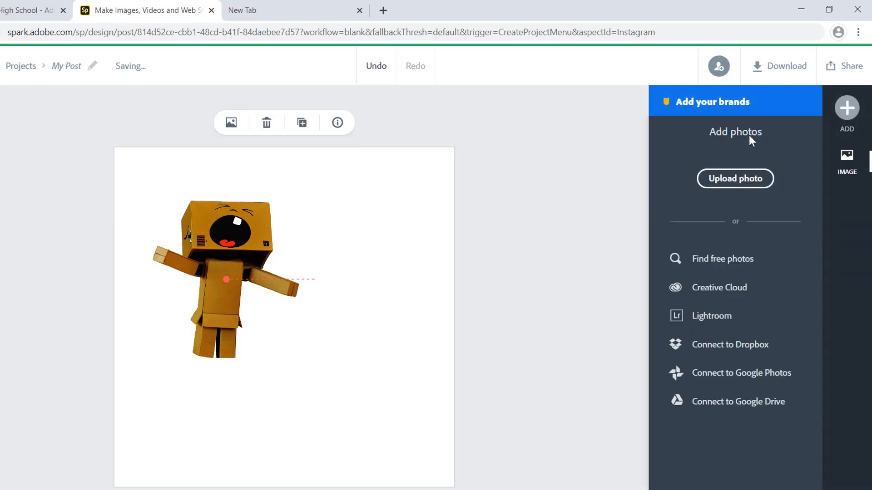
click(715, 258)
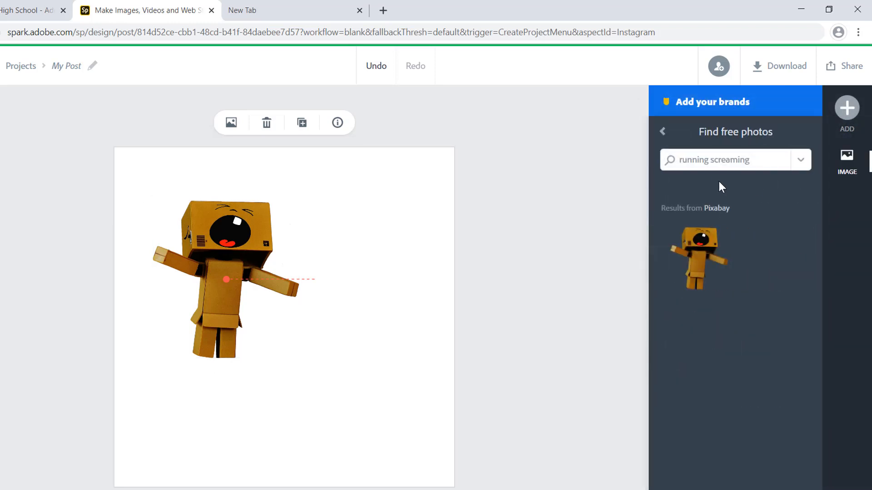
triple_click(717, 164)
text(classroom)
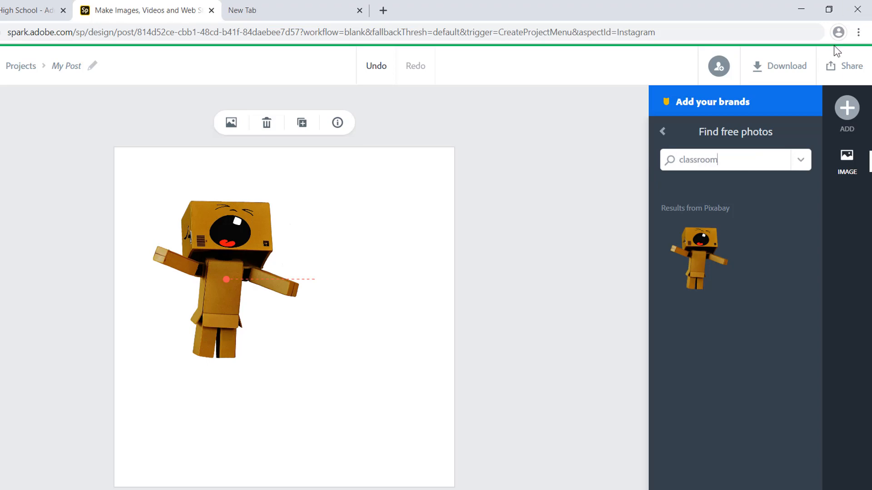
key(Return)
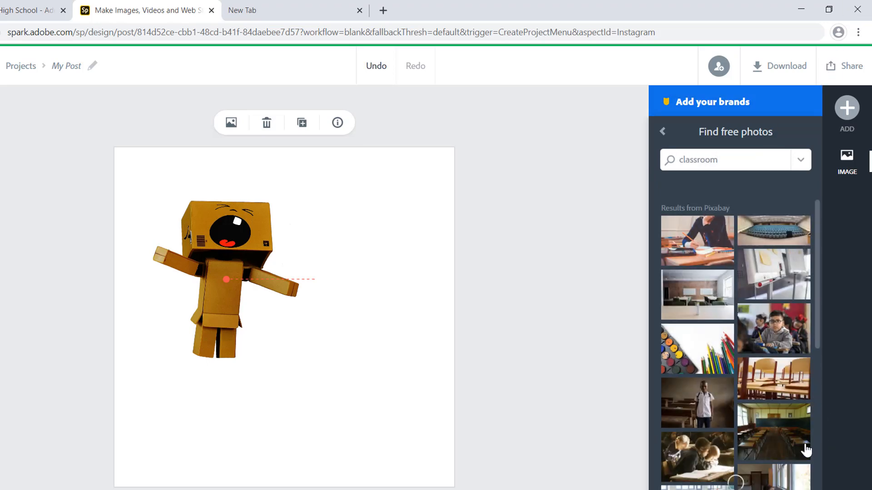
- Add the empty classroom photo with rows of desks as a freely movable image and enlarge it to full canvas width along the bottom edge
scroll(803, 447, down, 3)
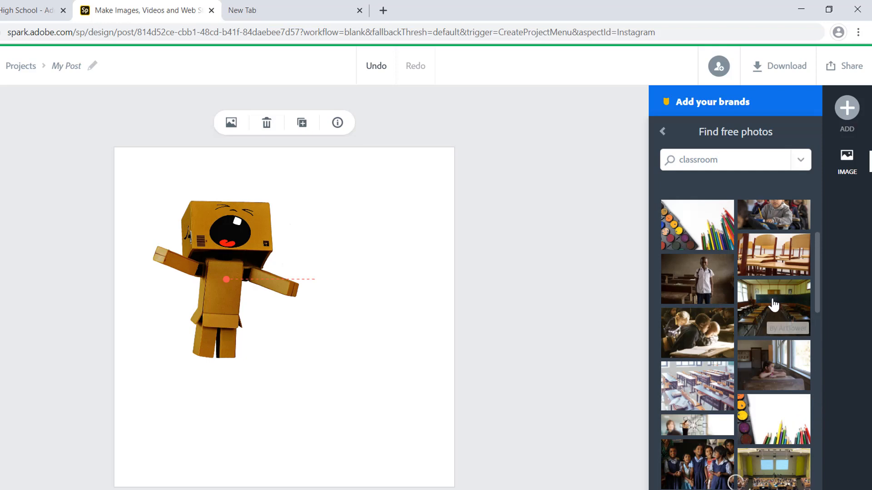
click(772, 300)
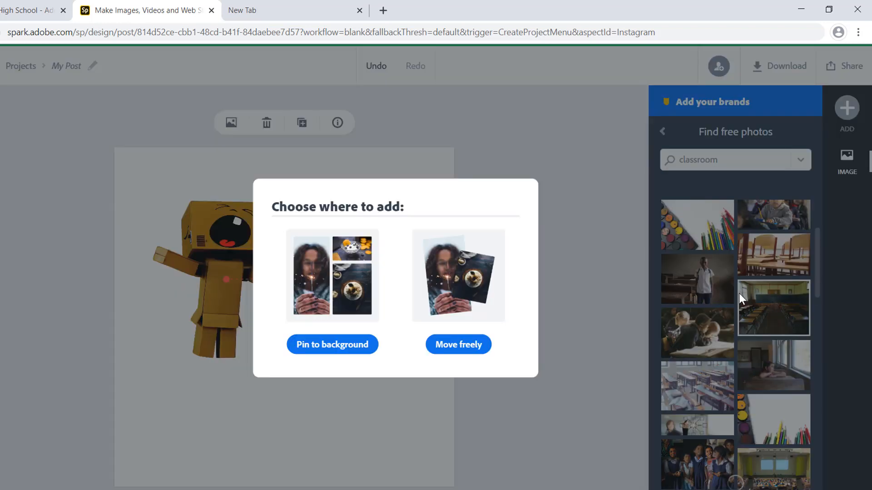
click(451, 347)
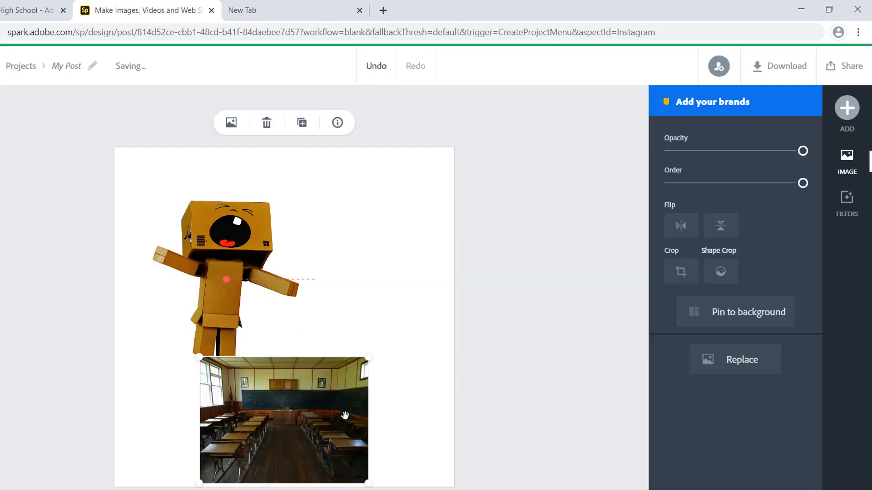
drag(358, 421, 436, 417)
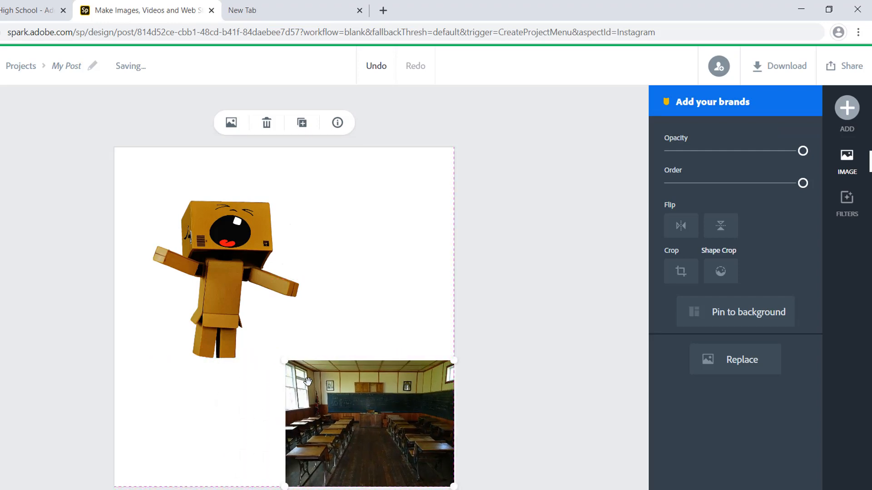
drag(285, 361, 102, 249)
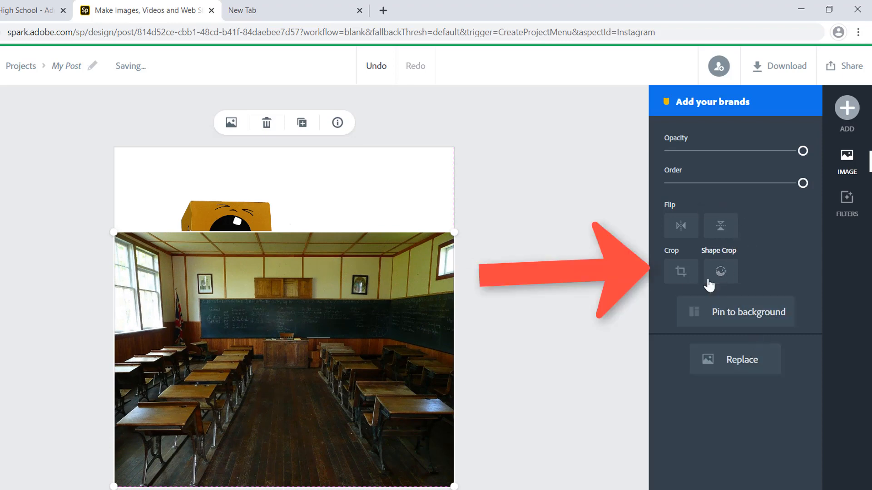
- Crop the ceiling strip off the top of the classroom photo with a freeform crop
click(681, 275)
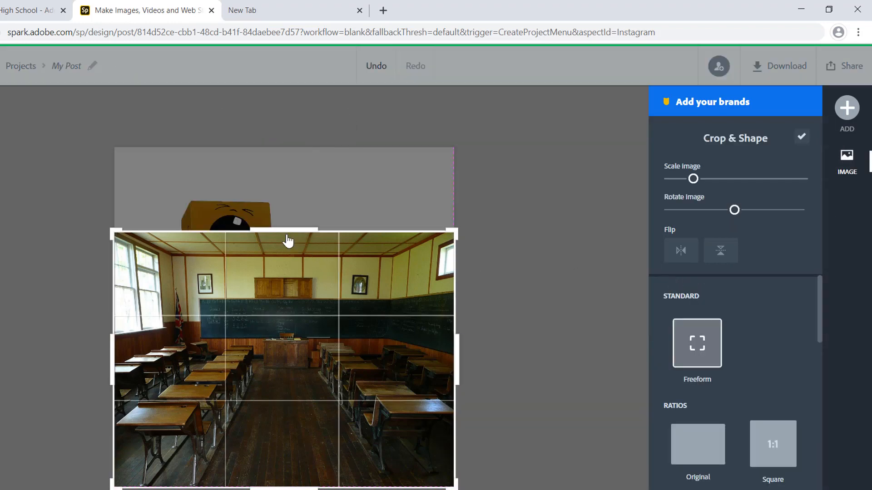
drag(286, 236, 279, 280)
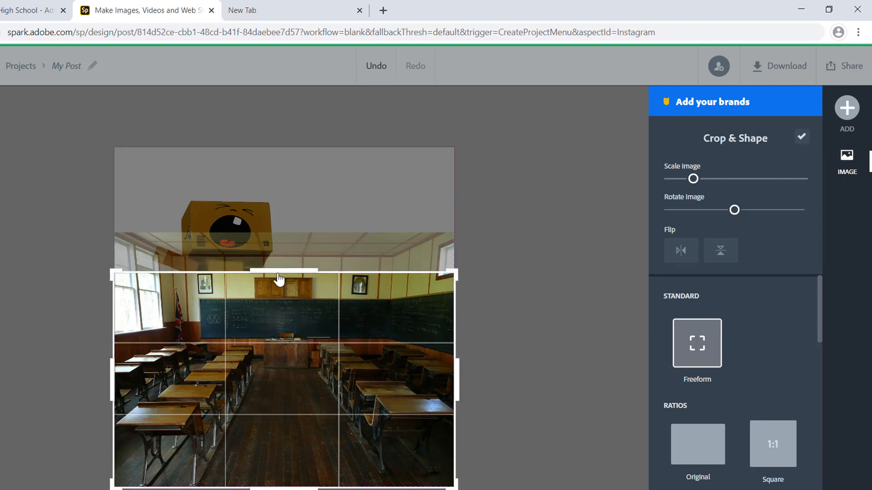
click(504, 256)
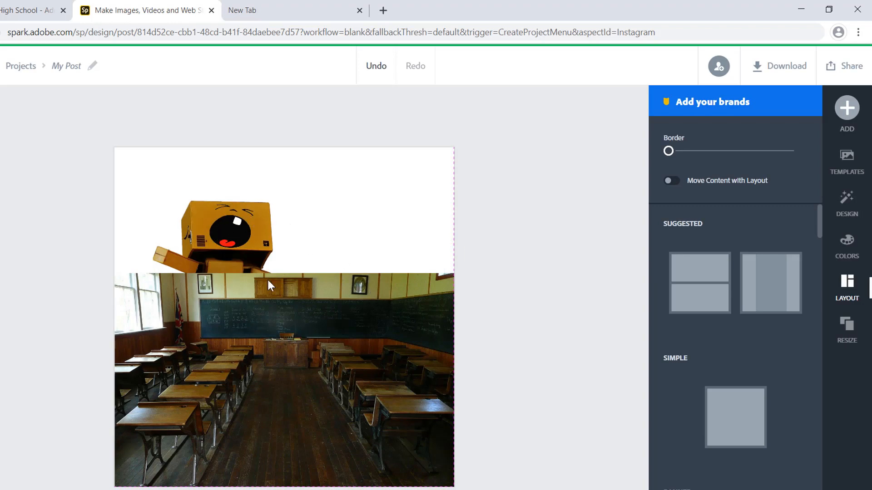
- Bring the cardboard figure in front of the classroom photo and move it into the central aisle at the canvas's bottom edge
click(264, 303)
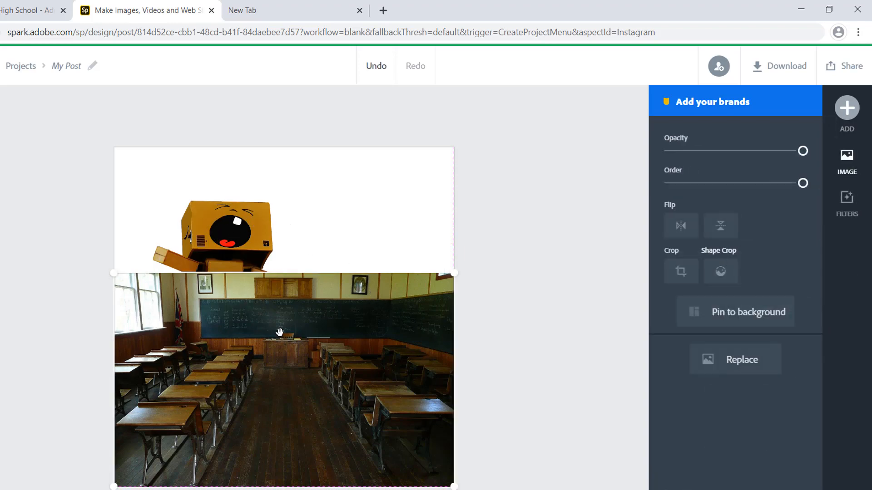
click(235, 225)
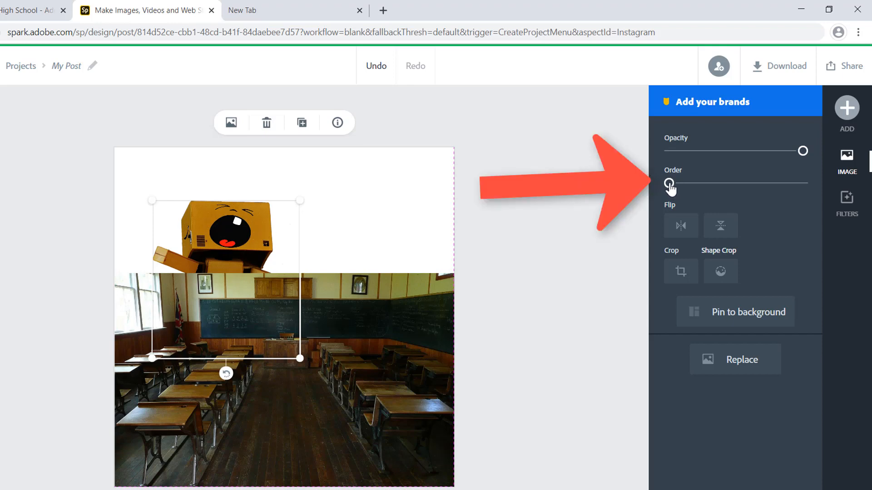
drag(668, 184, 669, 183)
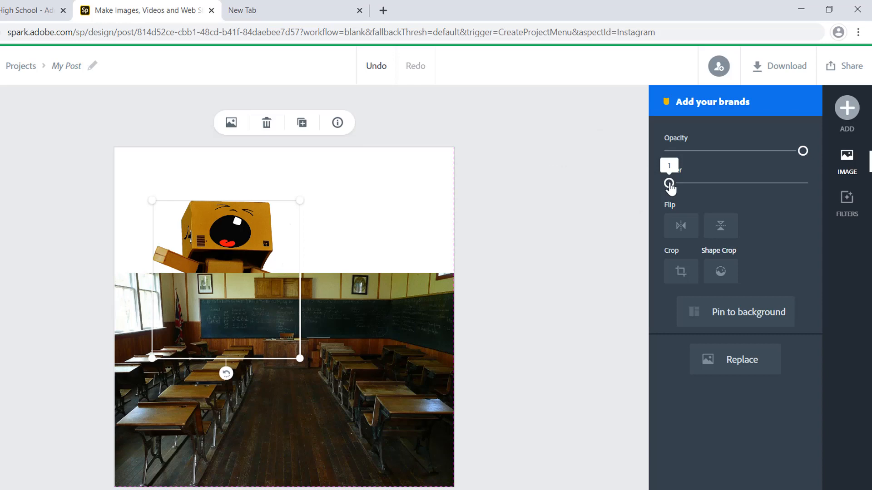
drag(730, 182, 802, 184)
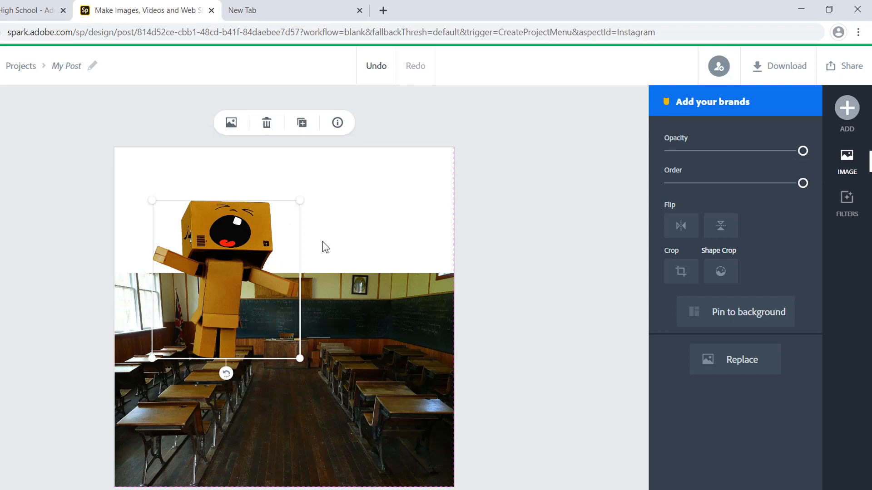
drag(237, 237, 301, 362)
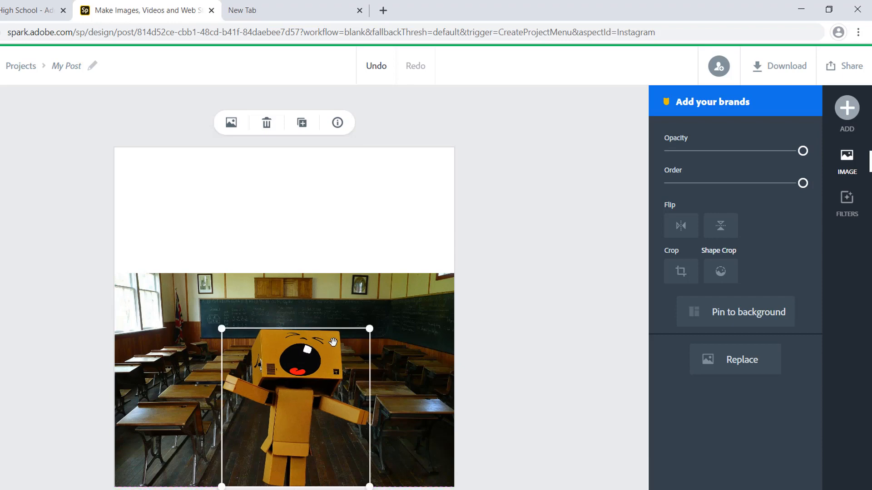
- Shrink the cardboard figure slightly in the classroom aisle and deselect it
drag(370, 333, 366, 332)
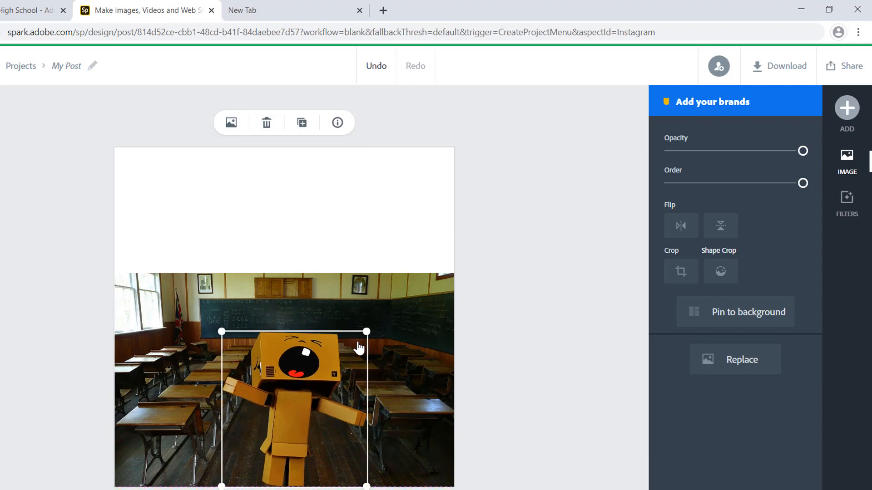
click(545, 235)
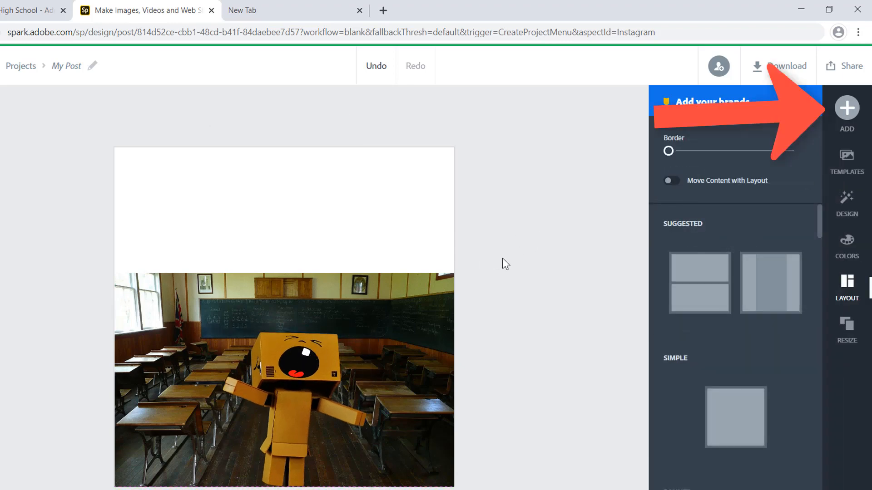
- Add a from-scratch text caption reading "When the bell rings and the teacher forgot to assign homework."
click(848, 108)
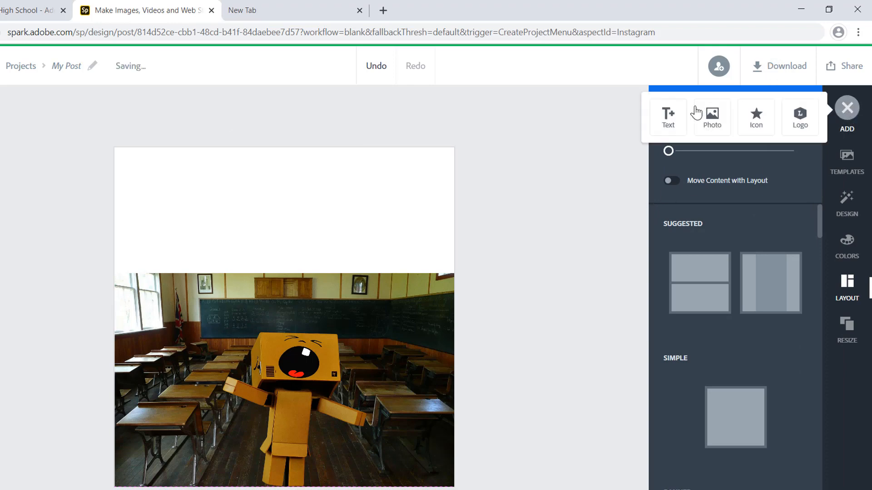
click(671, 117)
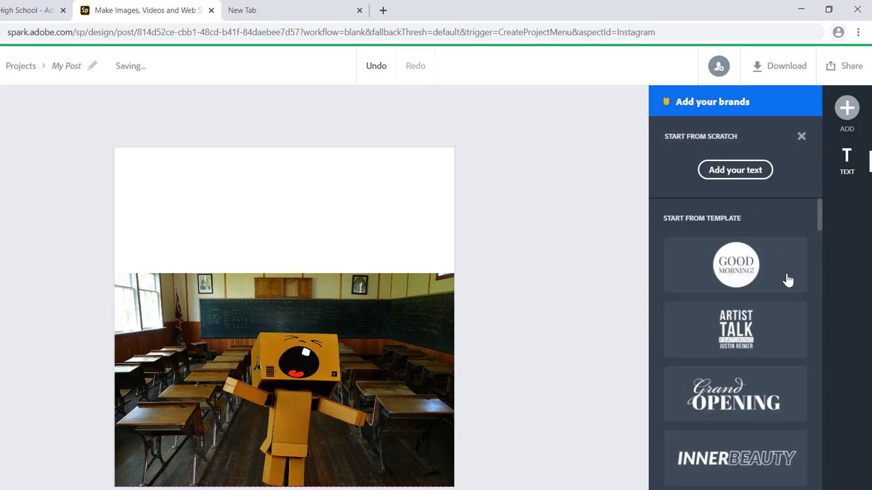
scroll(812, 291, down, 5)
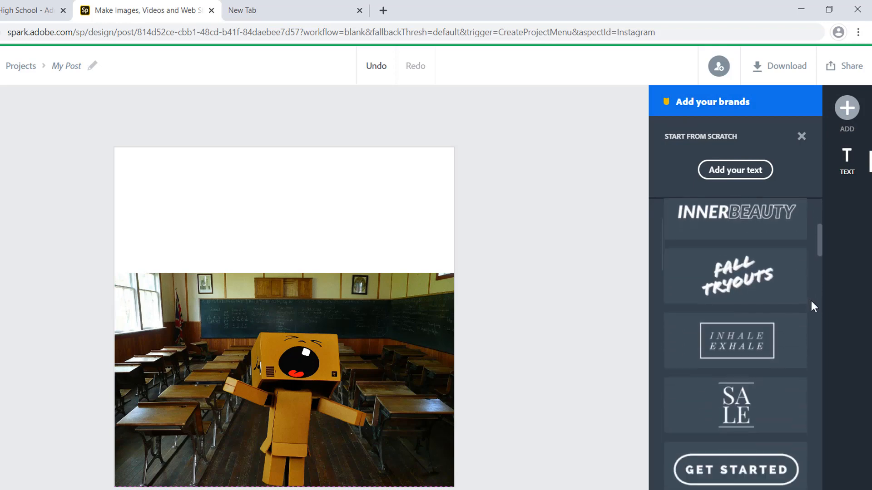
scroll(812, 305, down, 2)
scroll(822, 277, up, 5)
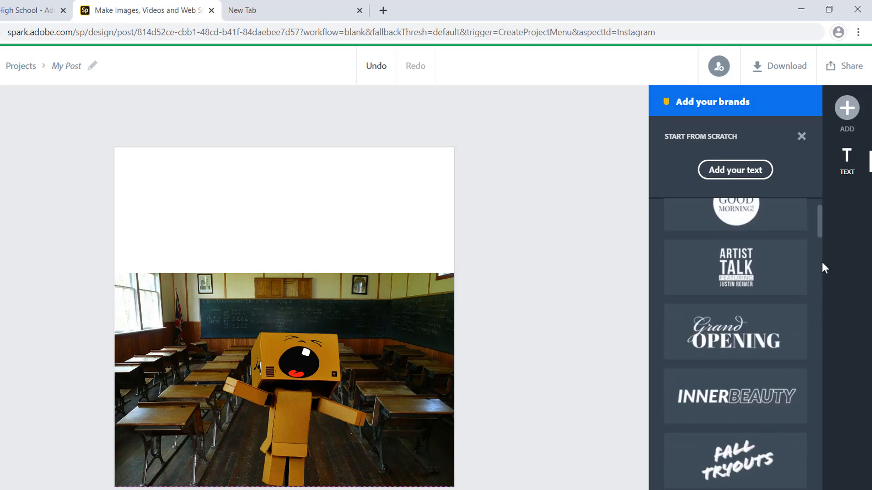
scroll(818, 246, up, 2)
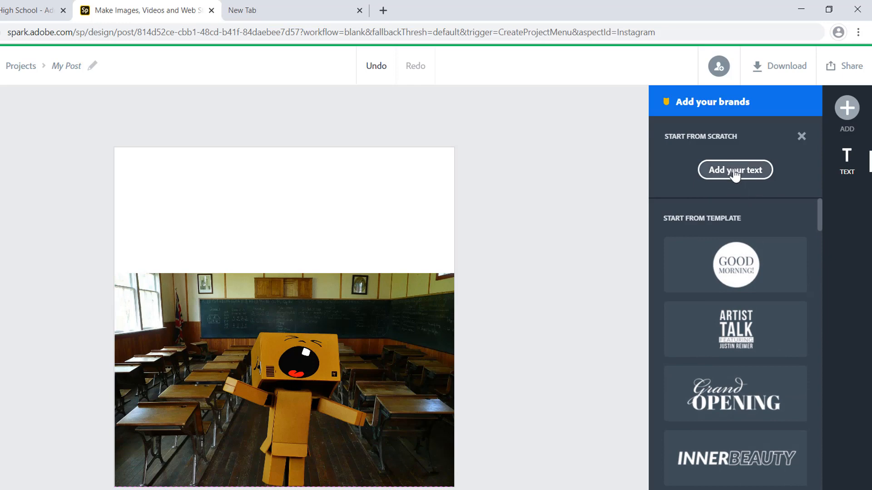
click(734, 173)
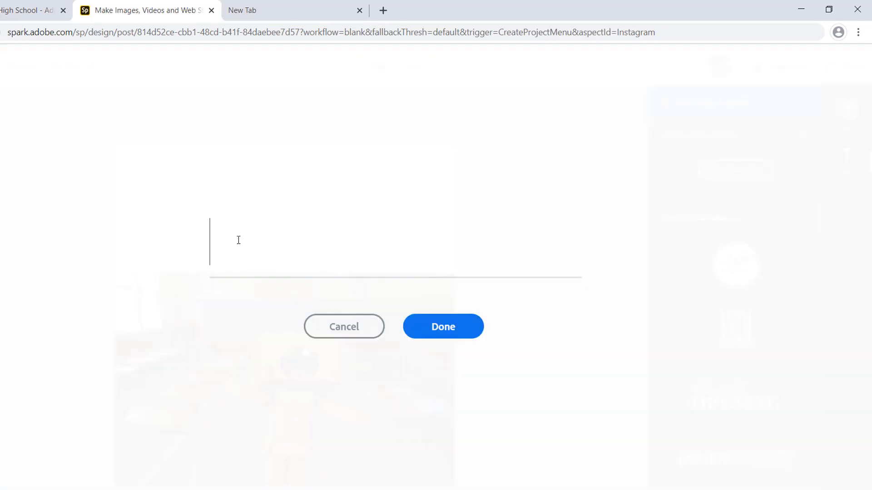
text(When the bell rings and the teacher forgot to assign homework.)
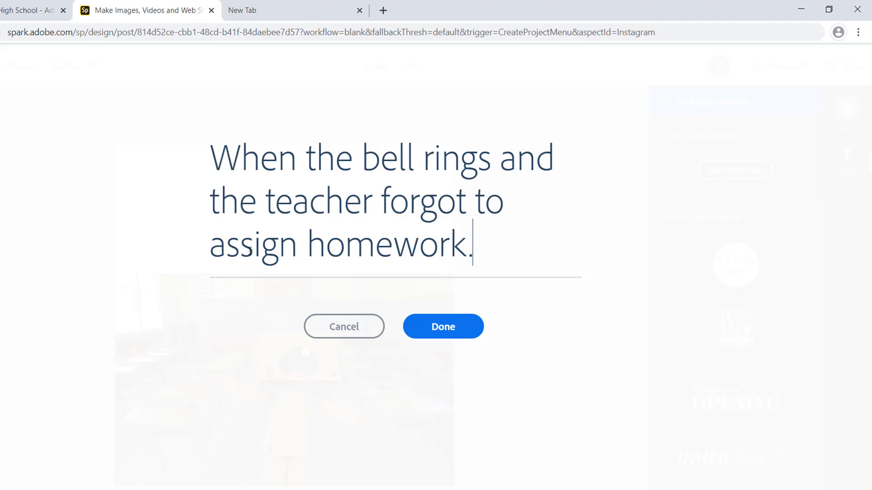
click(455, 332)
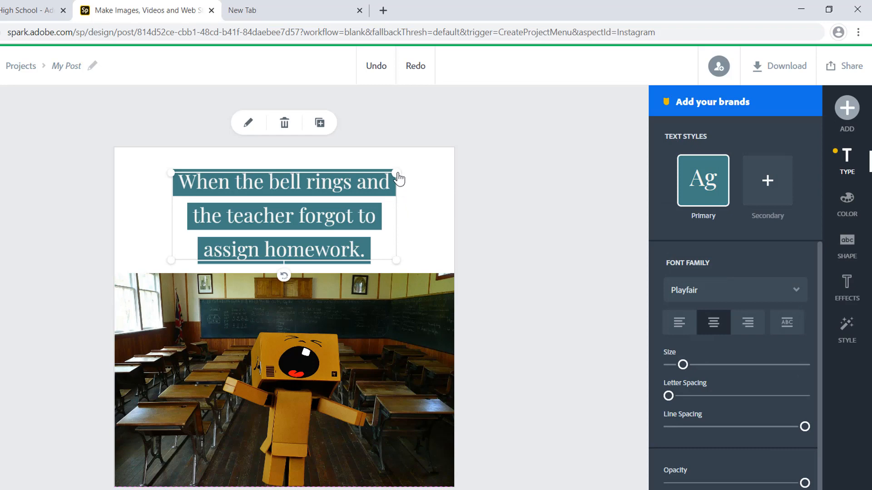
- Enlarge the caption and position it so its three lines fit the white area above the classroom photo
drag(399, 173, 434, 157)
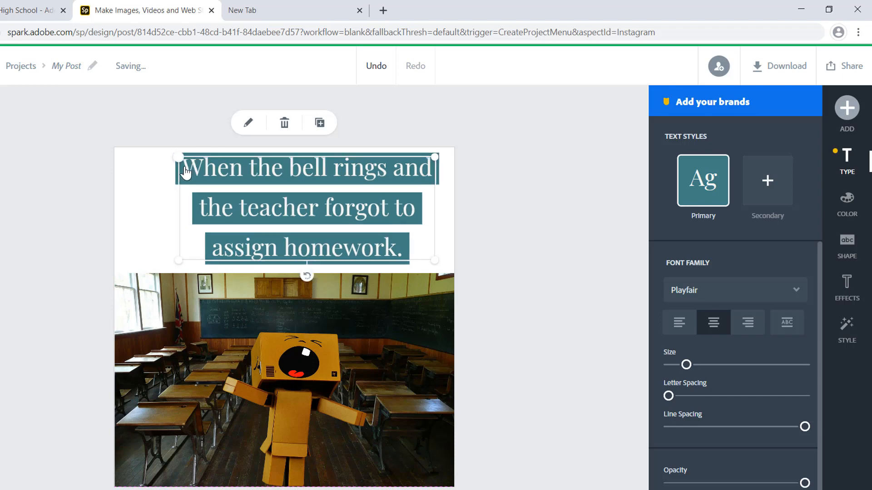
drag(341, 189, 329, 191)
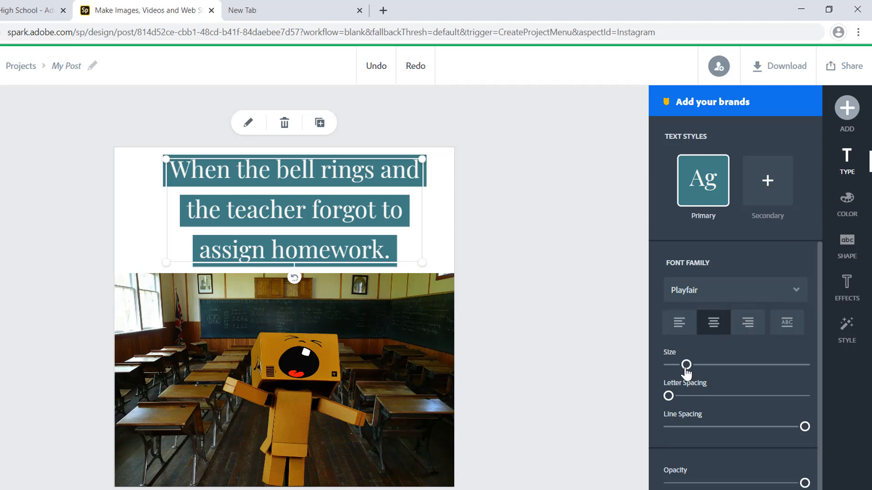
mouse_move(686, 365)
mouse_down()
mouse_move(692, 365)
mouse_move(685, 369)
mouse_up()
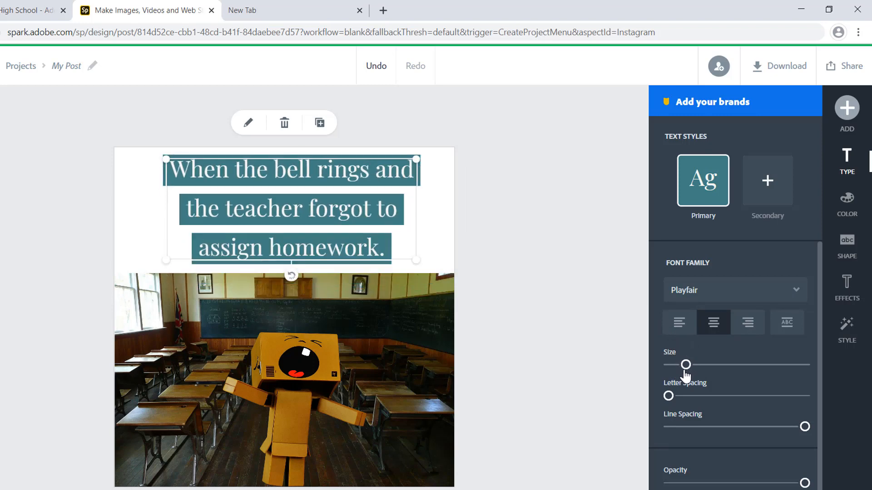
- Recolor the caption with the bright blue and white pair from the full color set, giving blue text on white
click(847, 201)
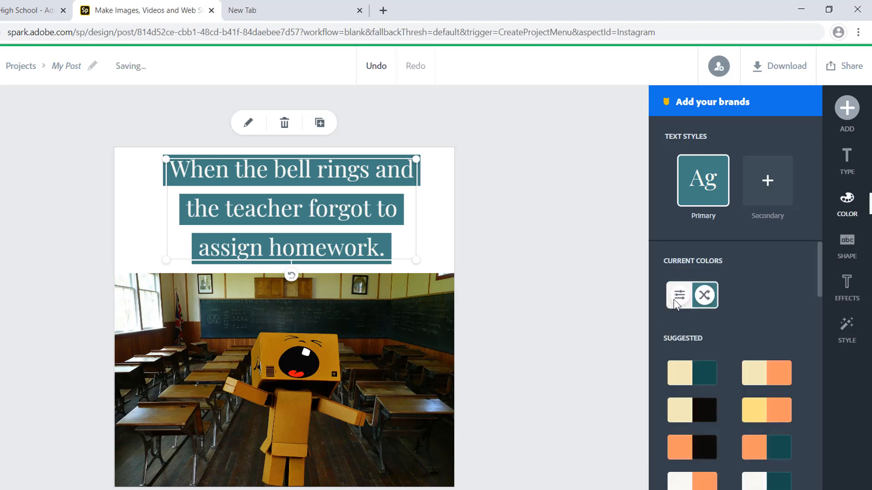
click(705, 297)
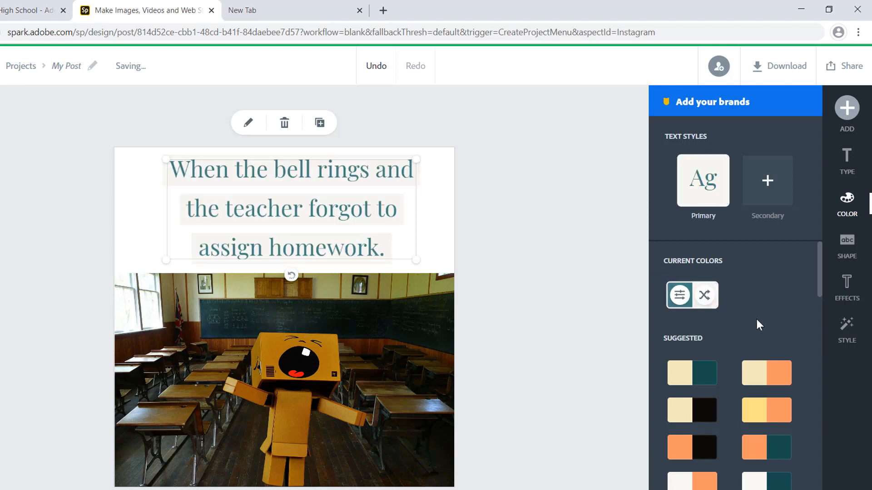
scroll(748, 338, down, 7)
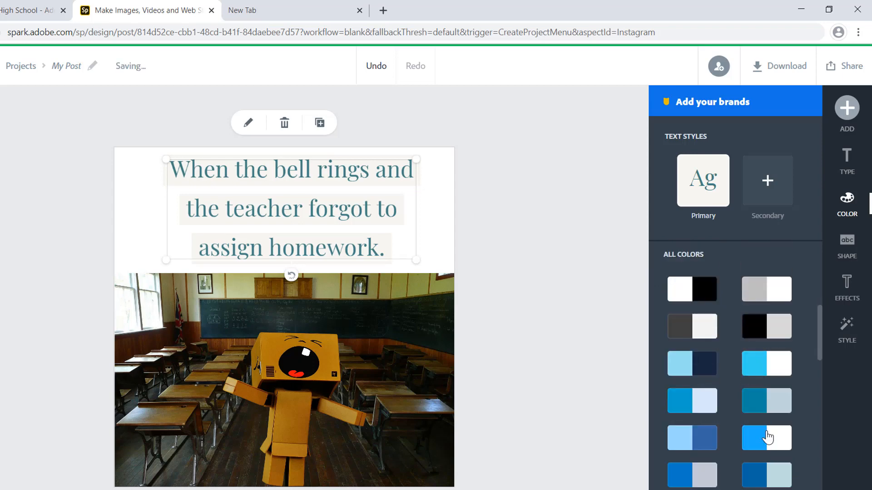
scroll(765, 438, down, 3)
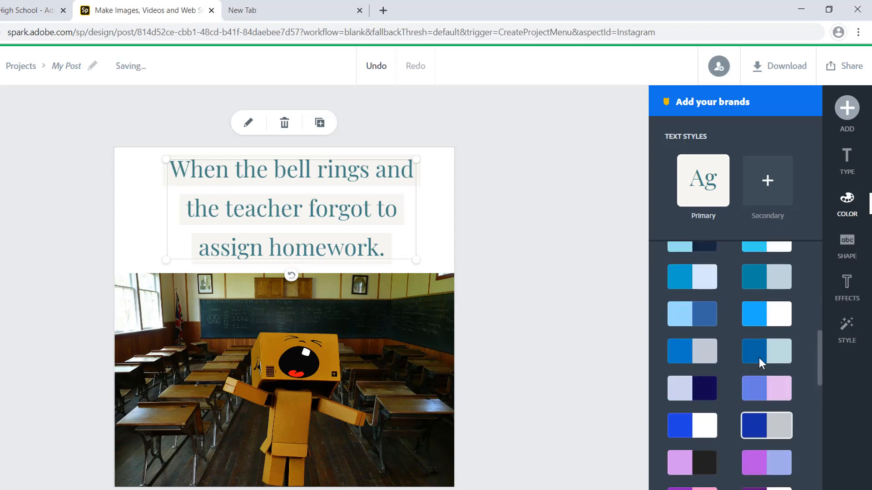
click(759, 318)
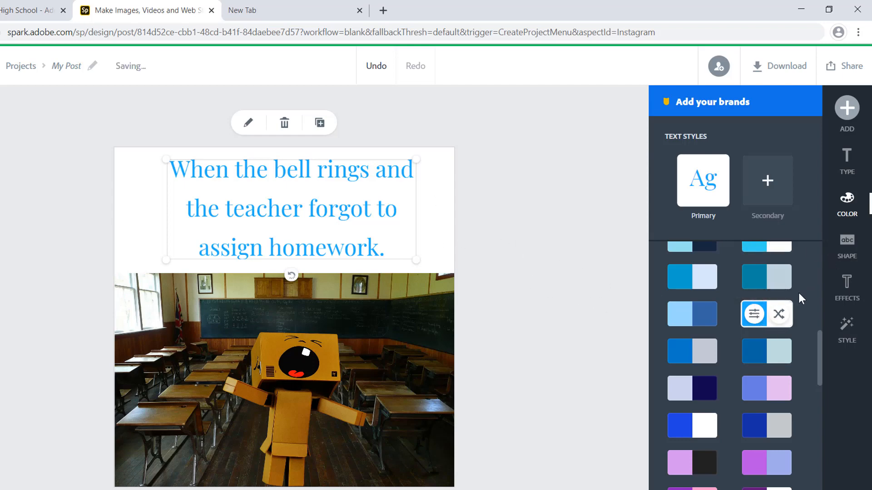
- Customize the caption's blue to a more saturated shade, save the color, and deselect the text
click(754, 317)
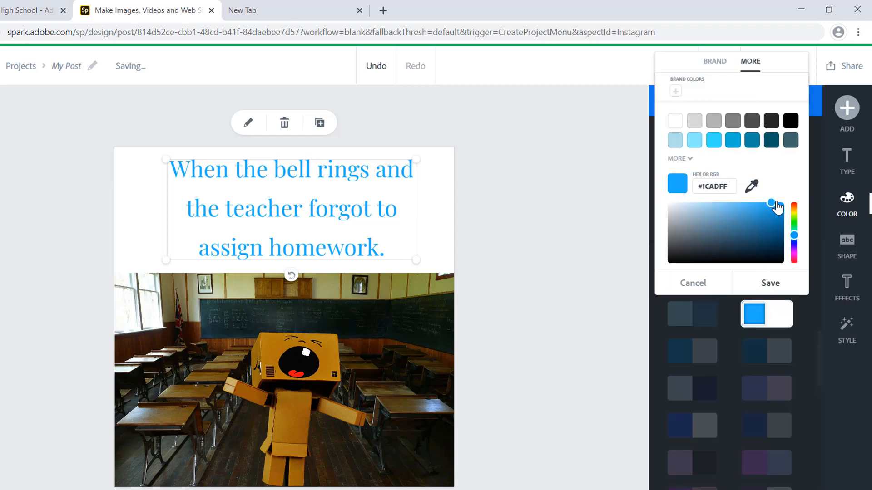
drag(771, 205, 782, 205)
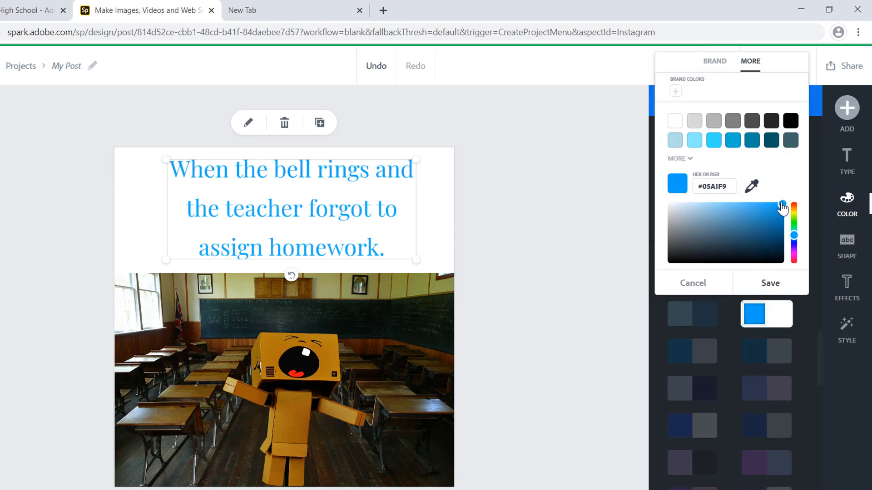
click(770, 288)
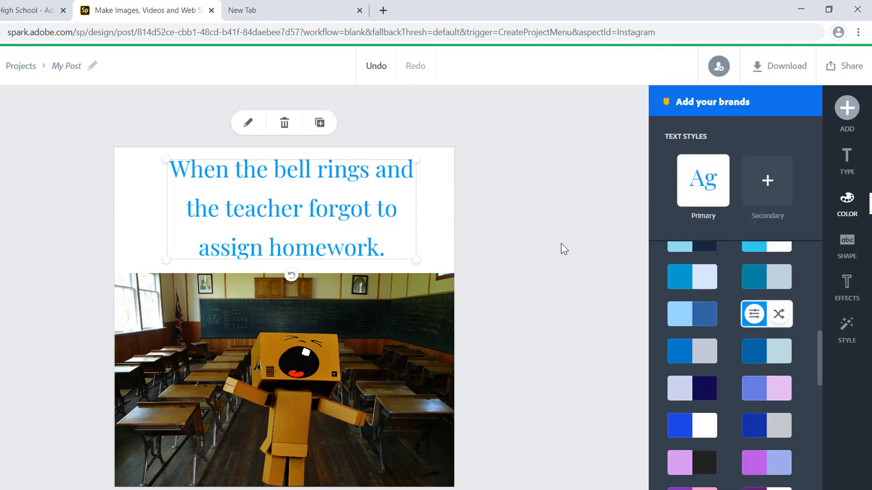
click(560, 244)
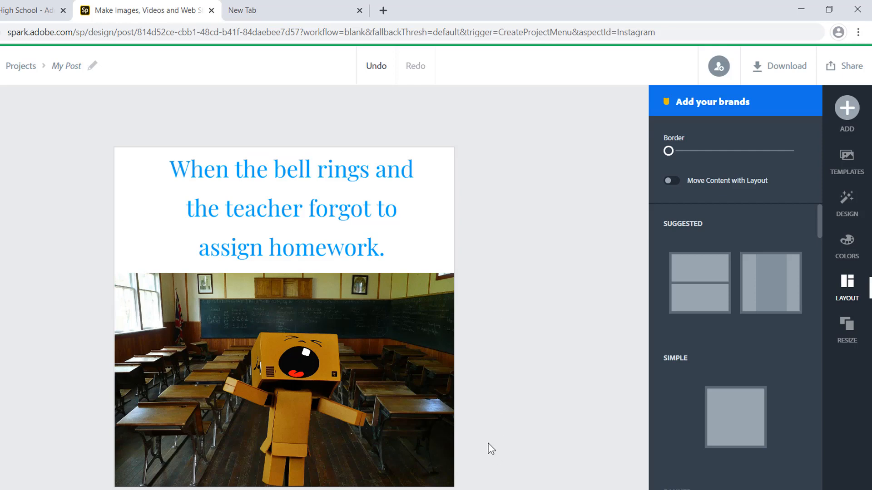
- Review the available channels for sharing the post, then close the share dialog without sharing
click(848, 68)
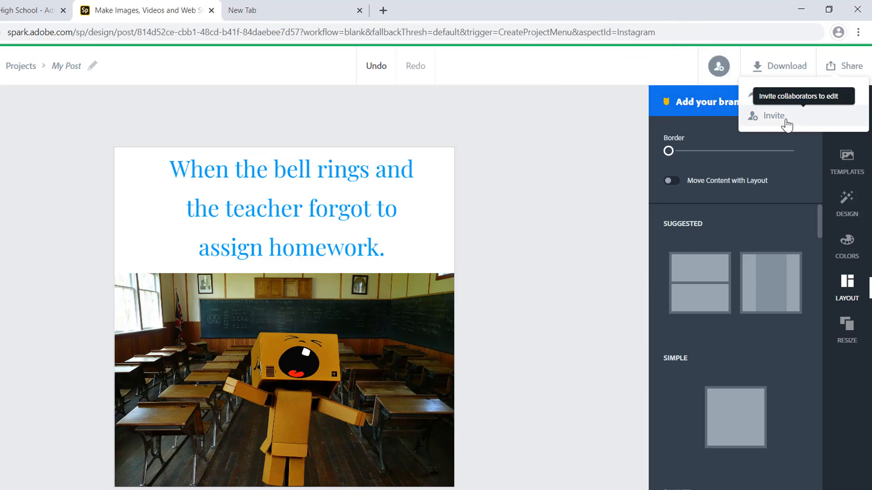
click(777, 99)
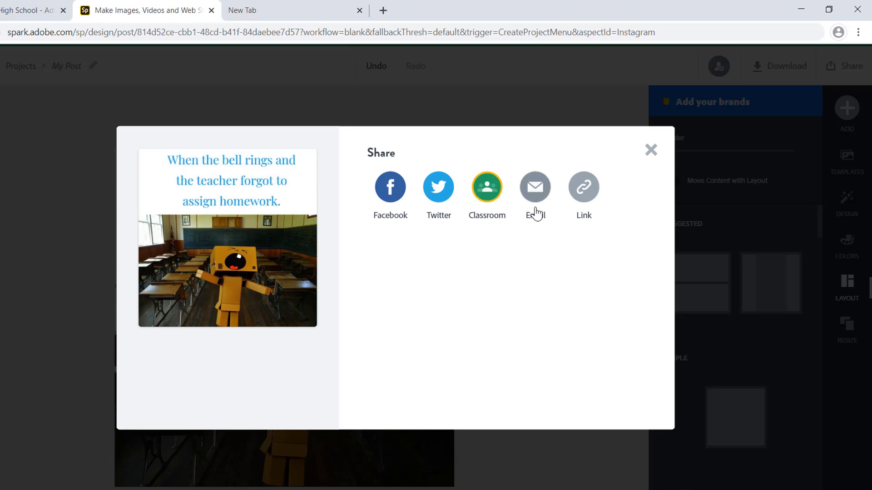
click(651, 147)
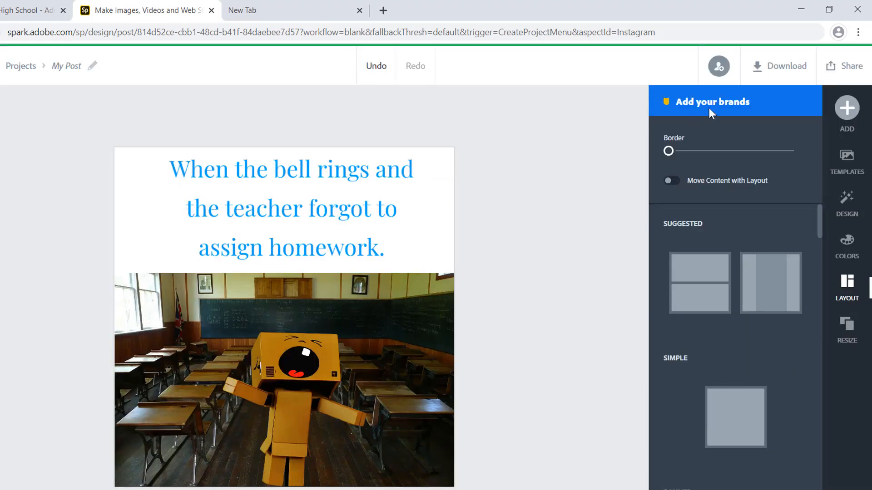
- Download the finished post as a JPG
click(771, 67)
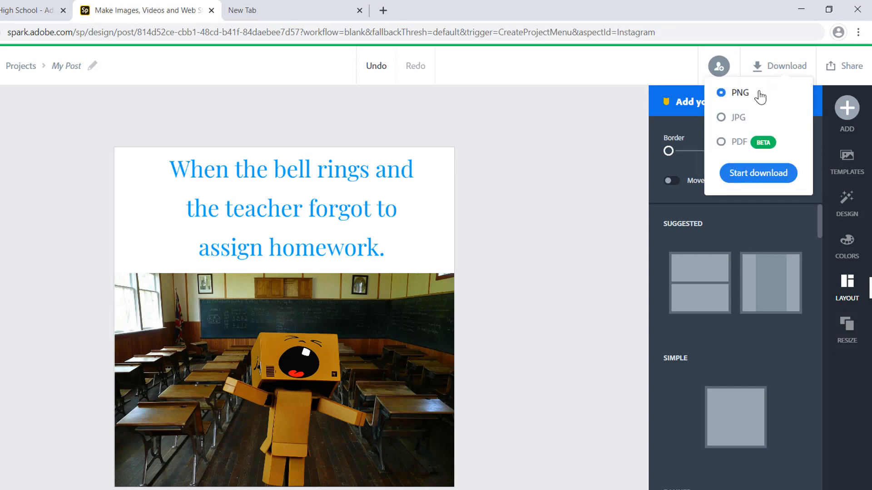
click(722, 119)
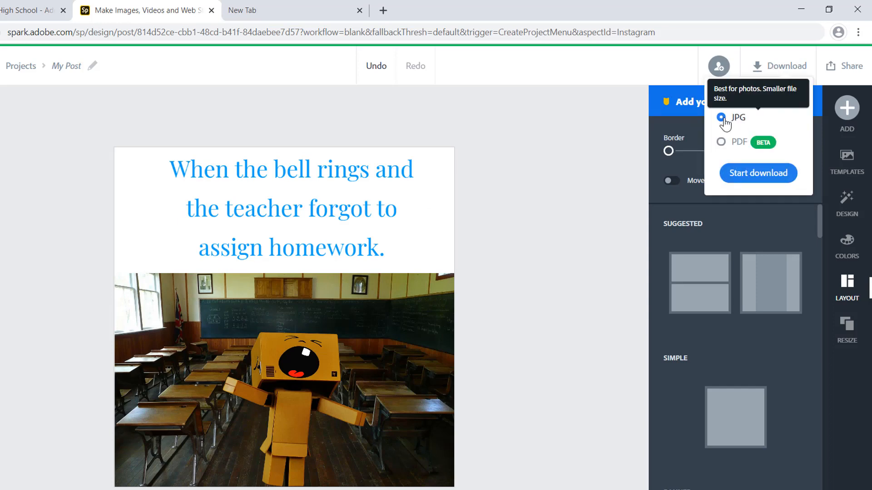
click(757, 174)
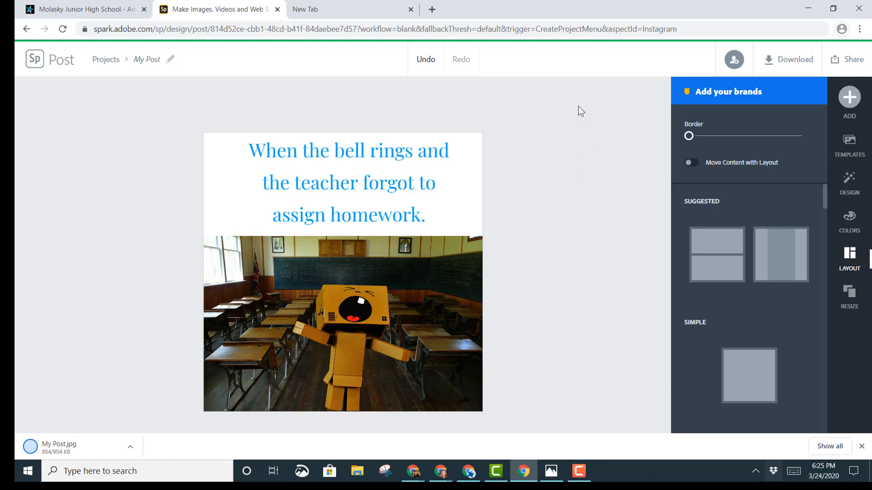
- Leave the editor for the Spark home page and open the projects list to locate the saved My Post project
click(35, 63)
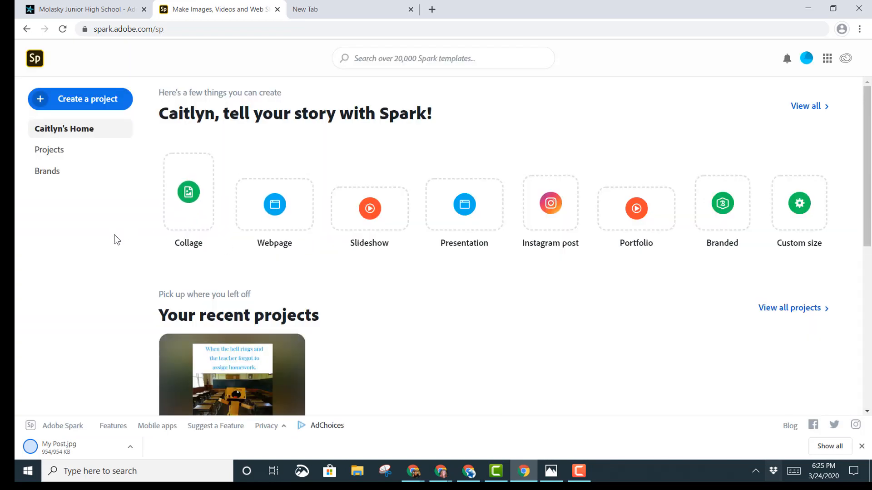
click(58, 153)
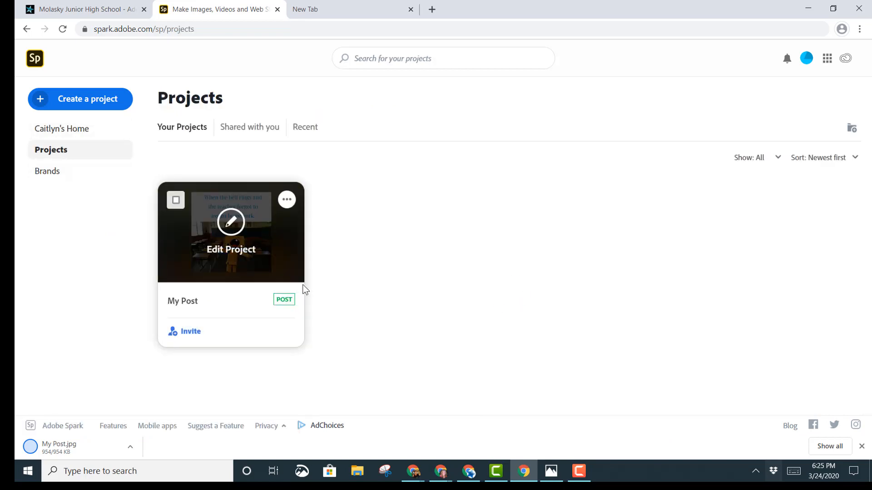
mouse_move(255, 288)
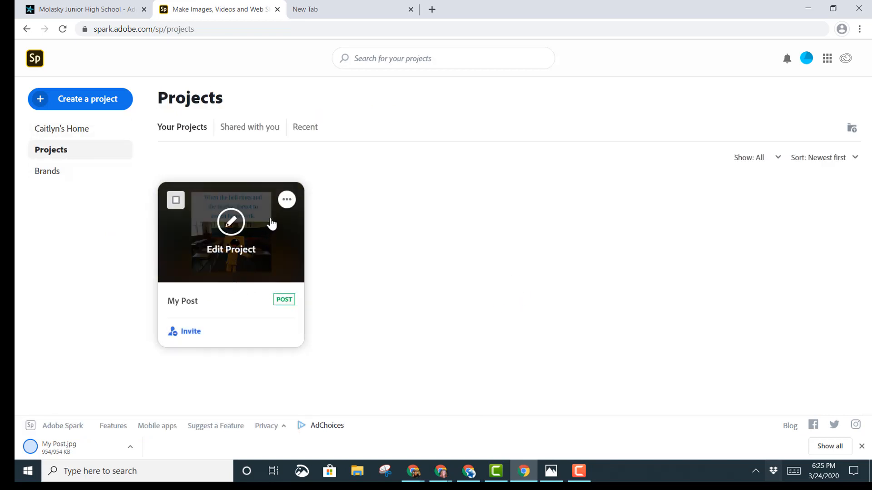